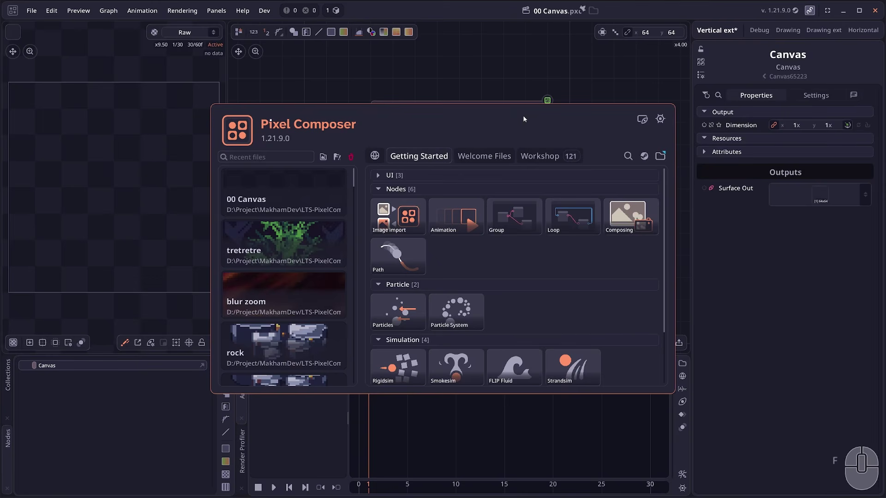
# Step: Dismiss the splash screen, open the Canvas node's pop-up drawing editor, and paint a diagonal stroke across the canvas with the Brush
pyautogui.click(550, 57)
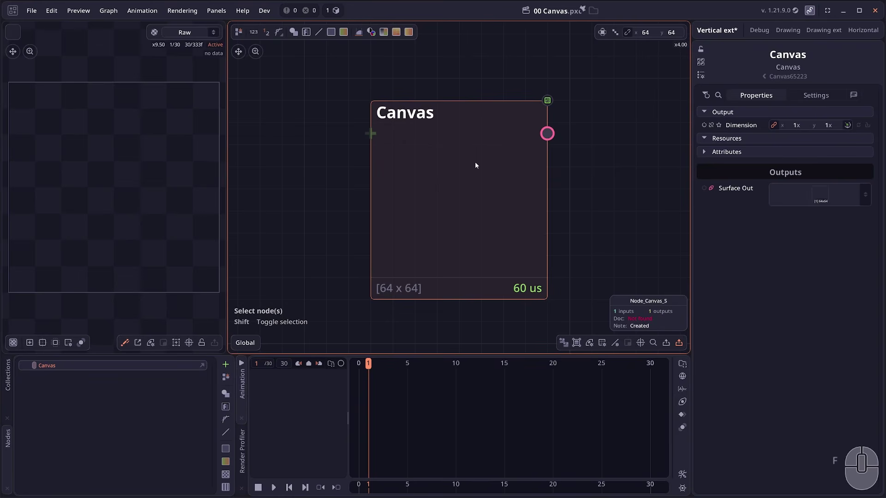
pyautogui.click(165, 101)
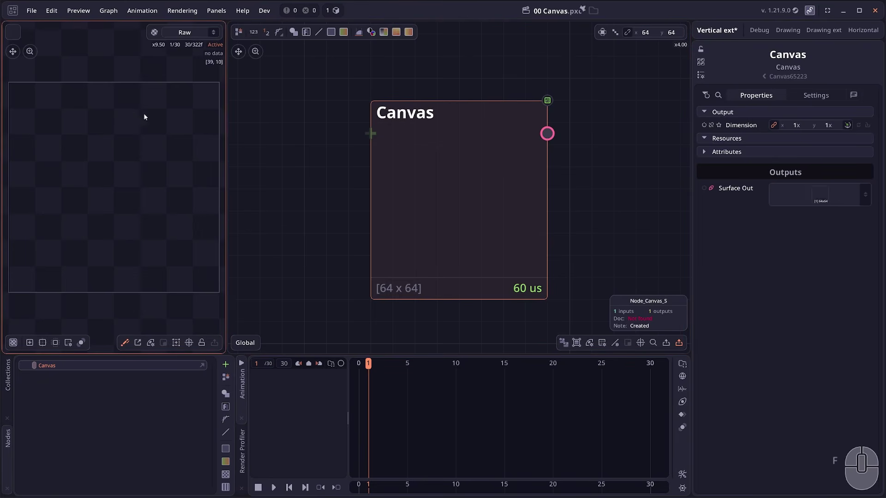
pyautogui.doubleClick(513, 188)
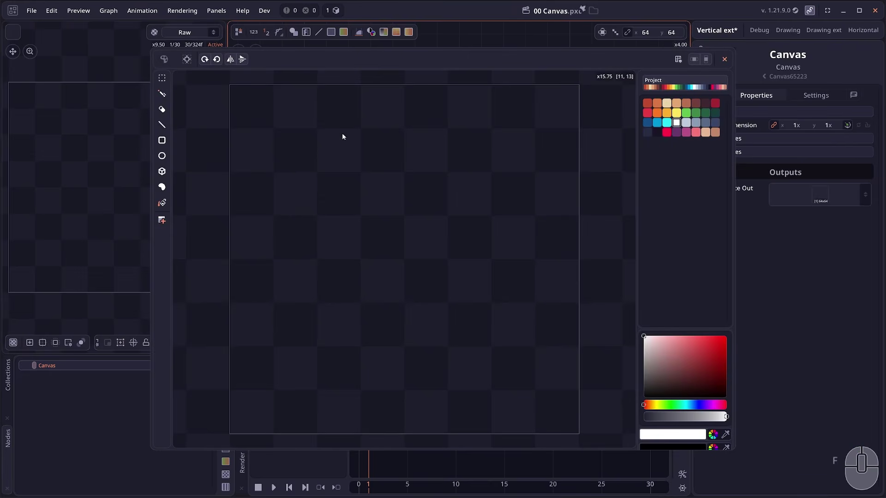
pyautogui.moveTo(425, 60); pyautogui.dragTo(415, 59)
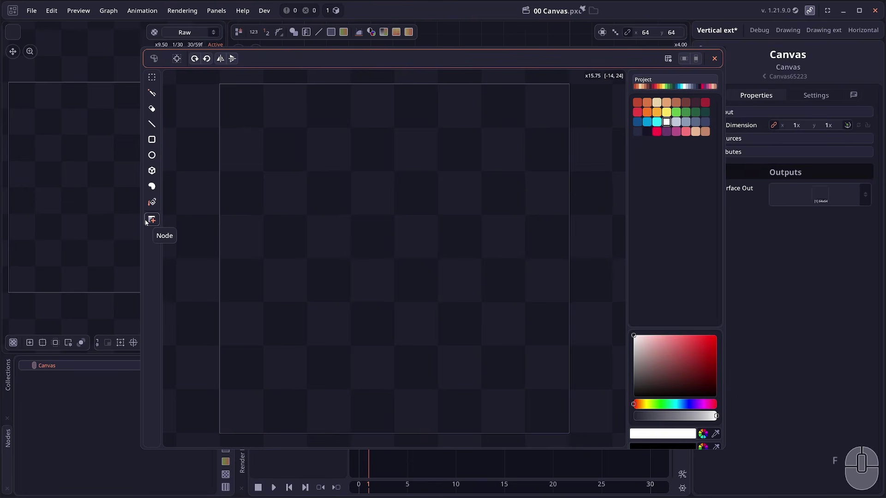
pyautogui.click(152, 93)
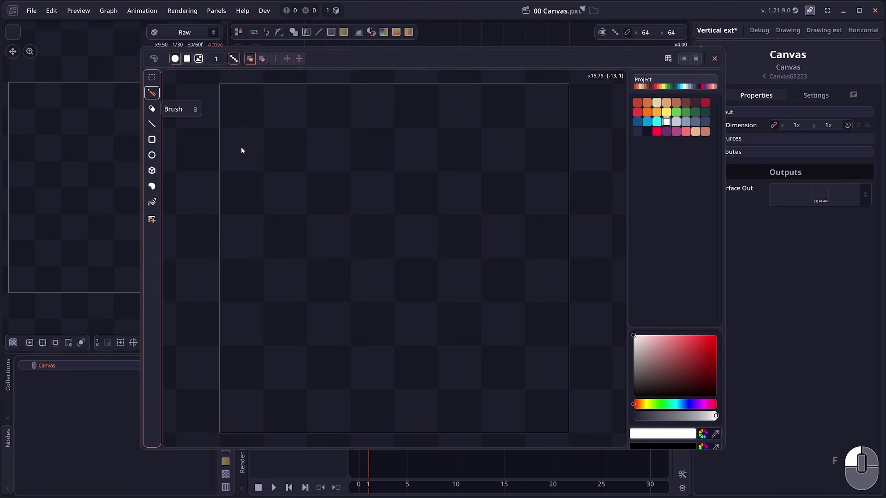
pyautogui.moveTo(309, 174); pyautogui.dragTo(511, 360)
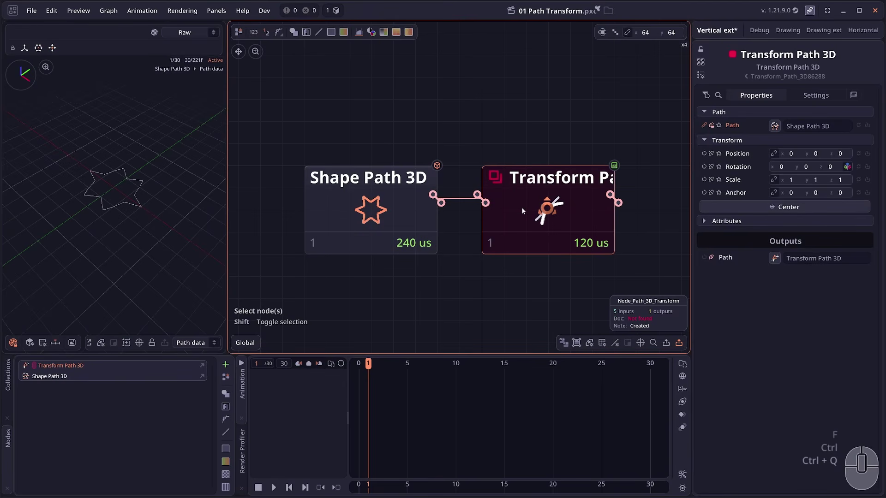
# Step: Set the Transform Path 3D node's X position to 0.1 and X rotation to 33, and close the project
pyautogui.scroll(3, 178, 238)
pyautogui.moveTo(794, 156)
pyautogui.mouseDown()
pyautogui.moveTo(788, 168)
pyautogui.moveTo(781, 163)
pyautogui.mouseUp()
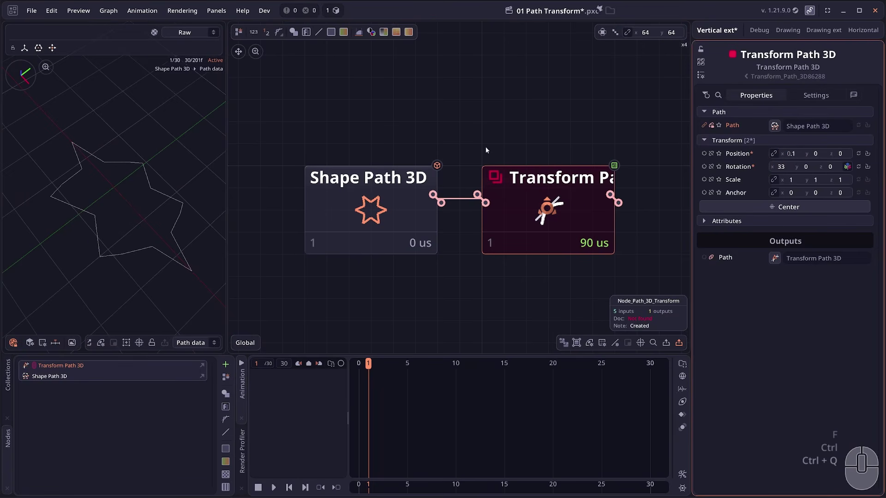
pyautogui.hotkey('ctrl', 'q')
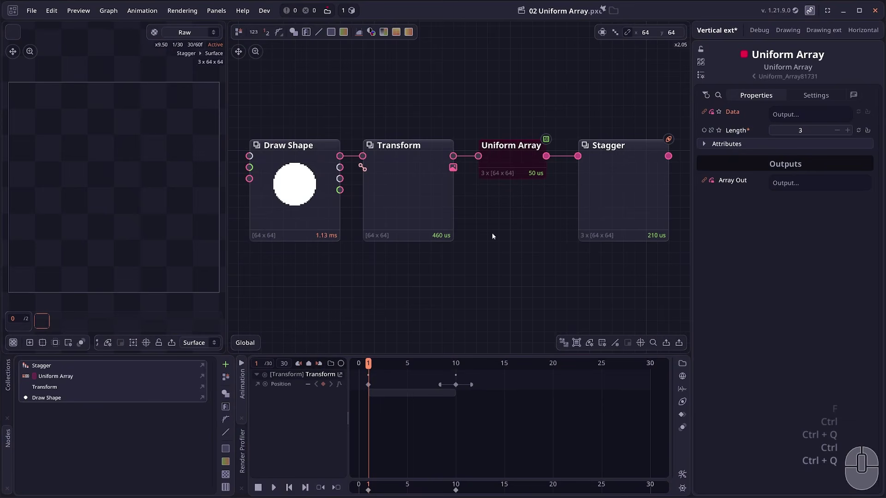
# Step: Inspect the Uniform Array and Stagger nodes, and play the circle animation to examine the staggered output
pyautogui.click(507, 161)
pyautogui.scroll(2, 508, 161)
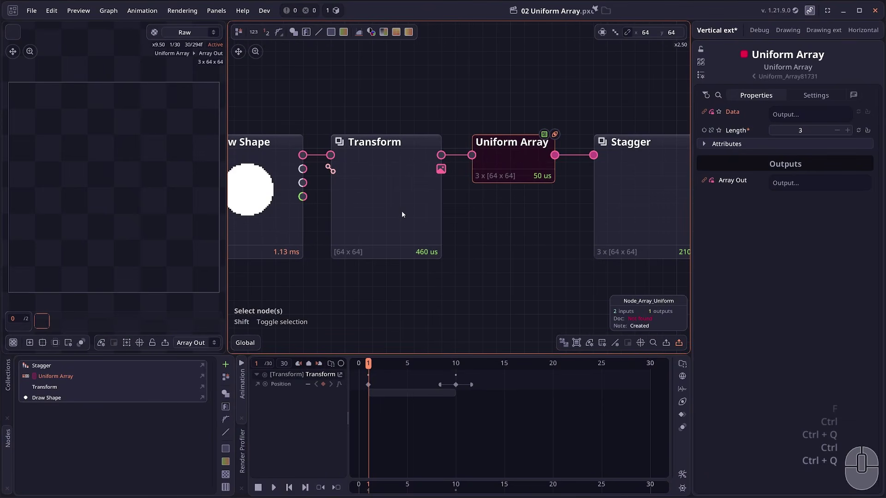
pyautogui.click(624, 210)
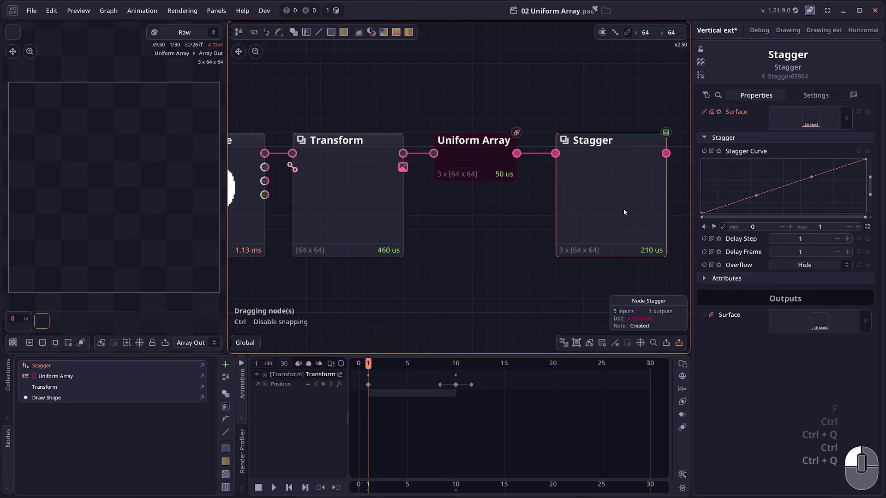
pyautogui.press('space')
pyautogui.press('space')
pyautogui.press('space')
pyautogui.press('space')
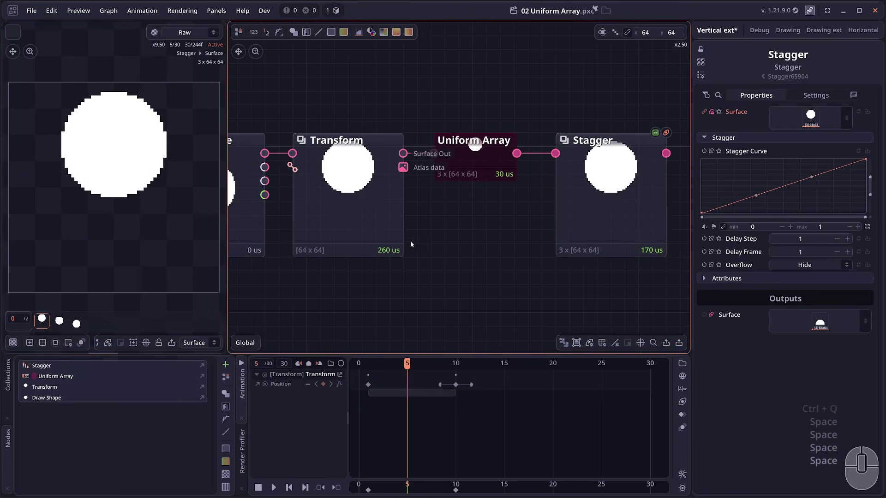
# Step: Add an Array node below Uniform Array and feed Transform's Surface Out into three of its inputs
pyautogui.click(399, 235)
pyautogui.hotkey('ctrl', 'shift', 'a')
pyautogui.click(474, 231)
pyautogui.moveTo(403, 153); pyautogui.dragTo(430, 236)
pyautogui.moveTo(403, 154); pyautogui.dragTo(430, 250)
# Step: Show the Uniform Array node's properties, close this project and open 03 Misc.pxc
pyautogui.click(477, 157)
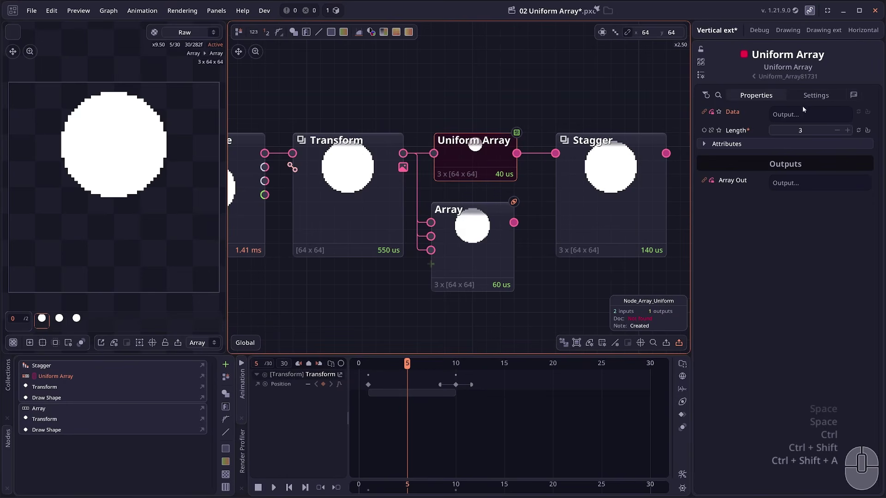
pyautogui.hotkey('ctrl', 'q')
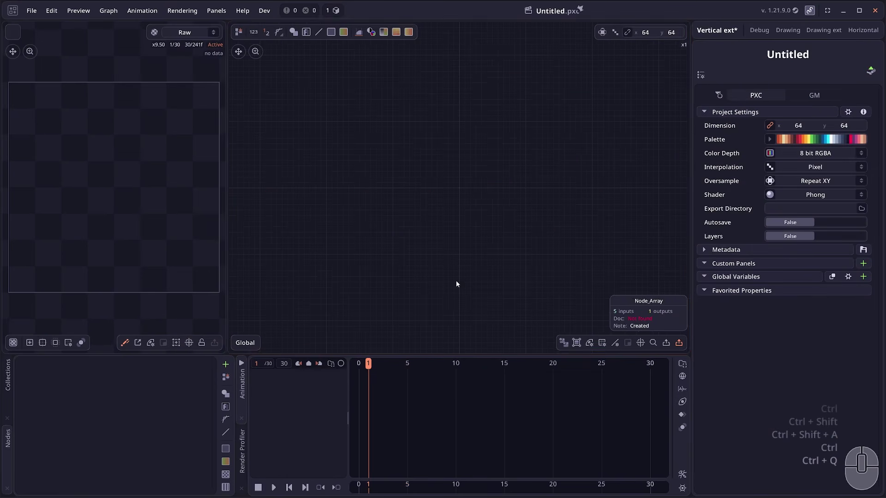
pyautogui.moveTo(526, 91); pyautogui.dragTo(467, 166)
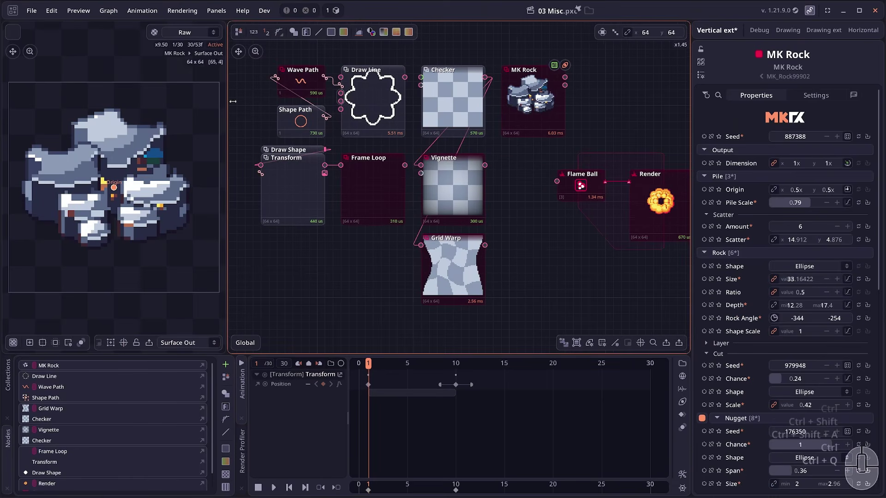
# Step: Preview the Draw Line output and toggle the Wave Path node's Loop option off and back on
pyautogui.scroll(3, 269, 81)
pyautogui.click(325, 96)
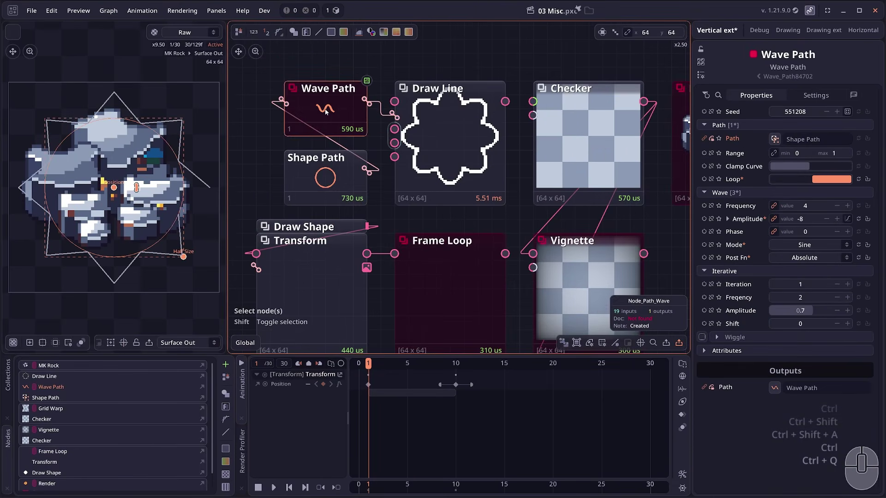
pyautogui.scroll(-2, 325, 110)
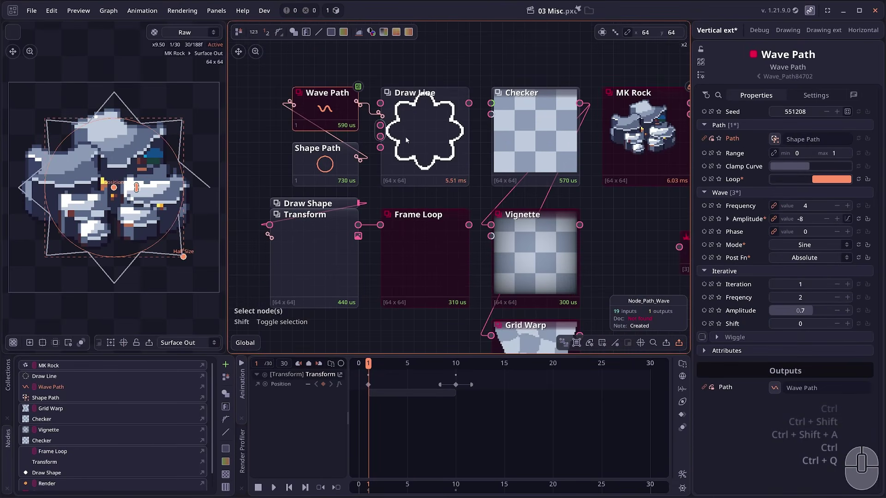
pyautogui.doubleClick(403, 137)
pyautogui.click(339, 114)
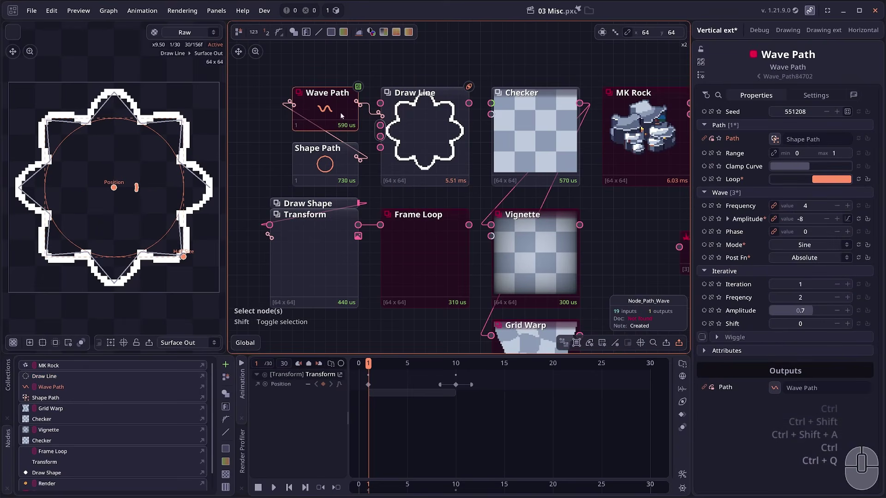
pyautogui.click(787, 179)
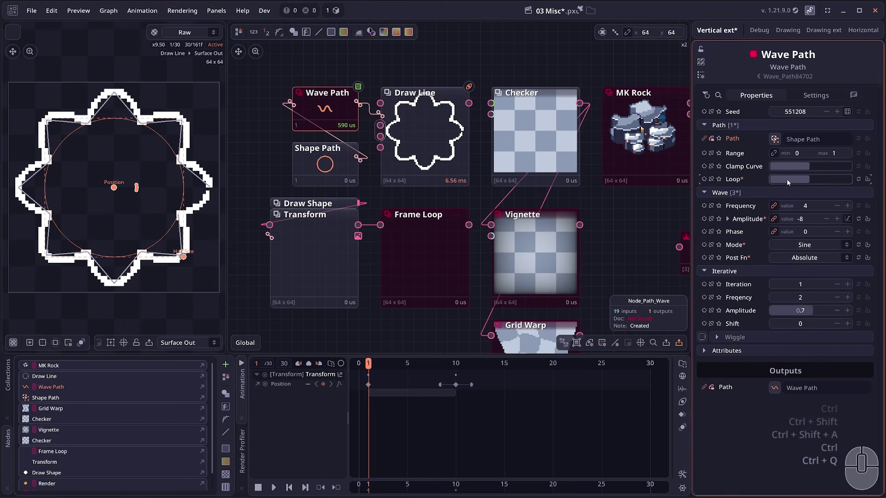
pyautogui.click(787, 179)
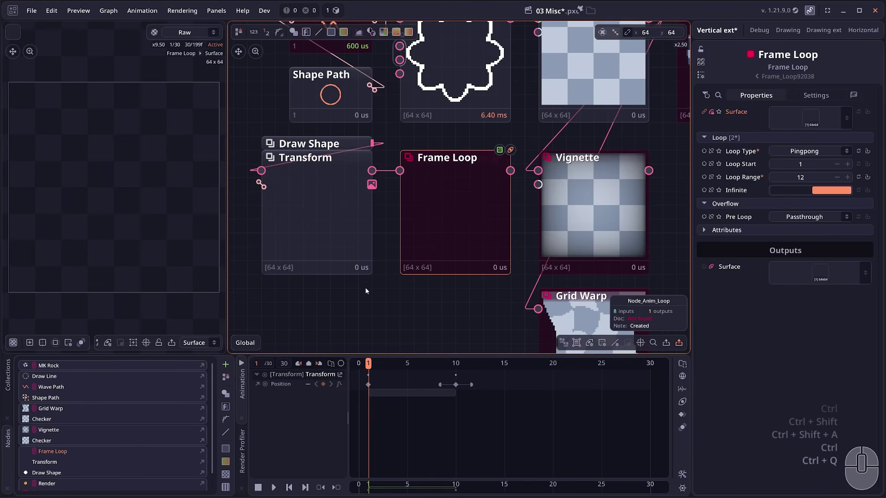
# Step: Play the Frame Loop node's animation and set the Vignette node's Lighten to 0.06
pyautogui.press('space')
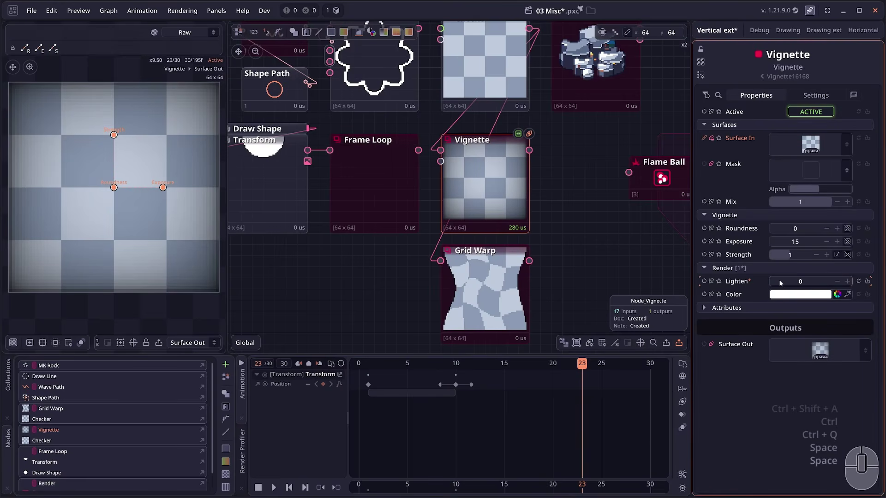
pyautogui.moveTo(781, 283)
pyautogui.mouseDown()
pyautogui.moveTo(798, 282)
pyautogui.moveTo(783, 283)
pyautogui.mouseUp()
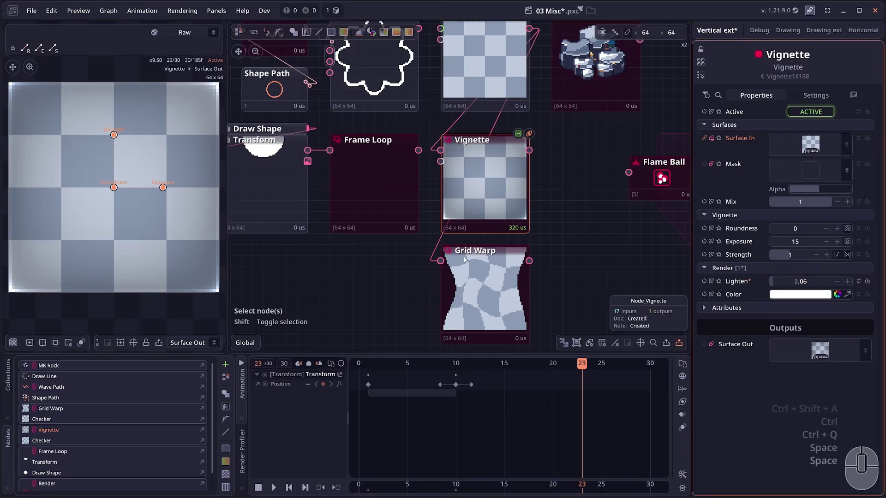
# Step: Preview the Grid Warp node and shift its central mesh anchor slightly
pyautogui.moveTo(485, 296); pyautogui.dragTo(481, 265)
pyautogui.doubleClick(481, 266)
pyautogui.moveTo(108, 177); pyautogui.dragTo(122, 184)
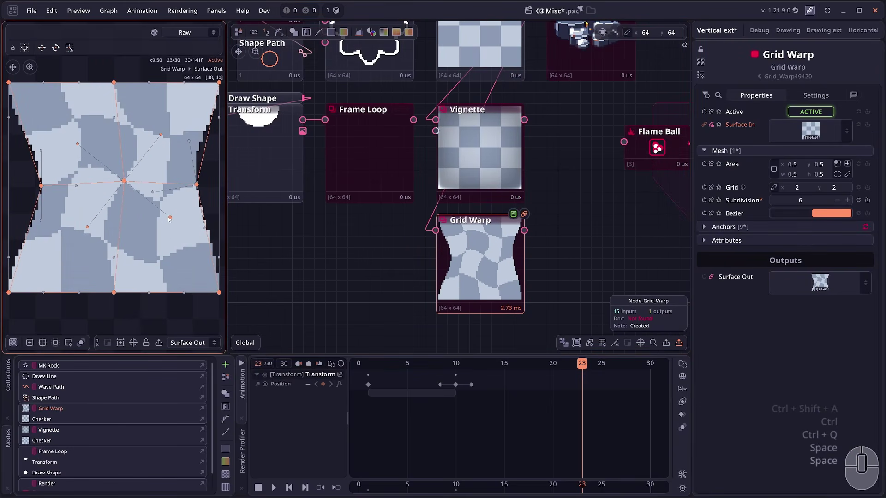
# Step: Preview the MK Rock node and review its cut, nugget, rendering and shading properties
pyautogui.scroll(-2, 461, 138)
pyautogui.click(472, 129)
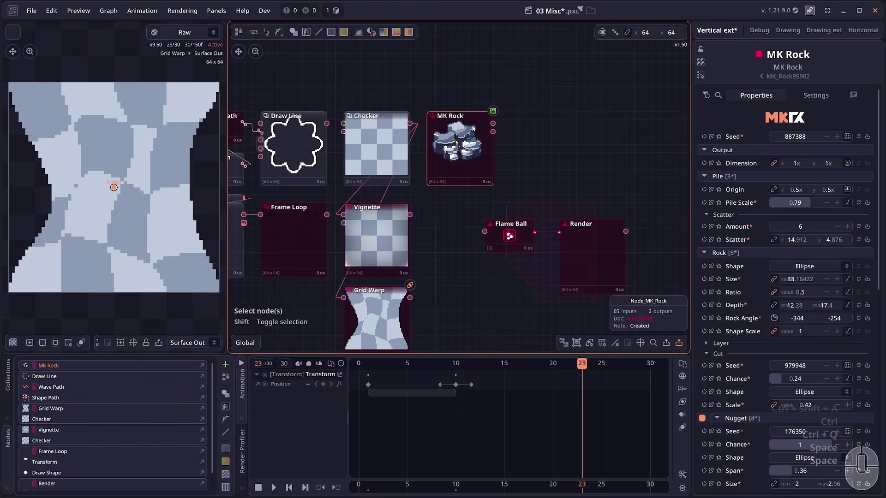
pyautogui.scroll(-5, 771, 221)
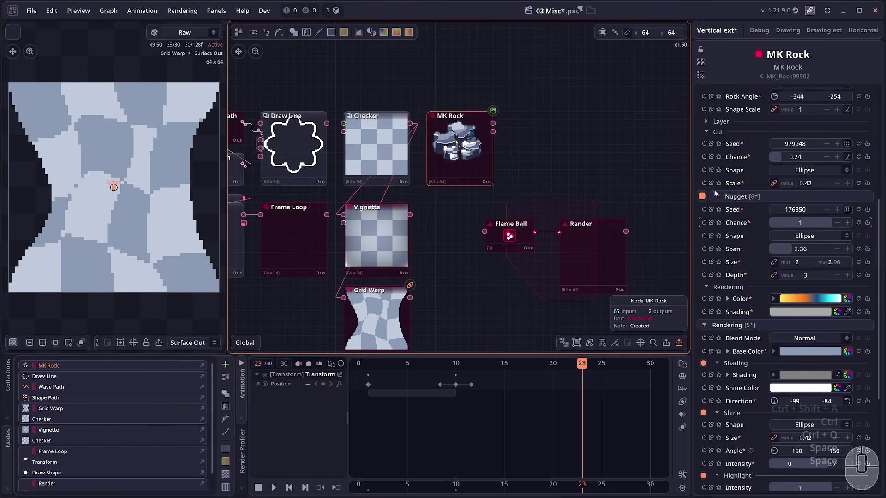
pyautogui.click(463, 147)
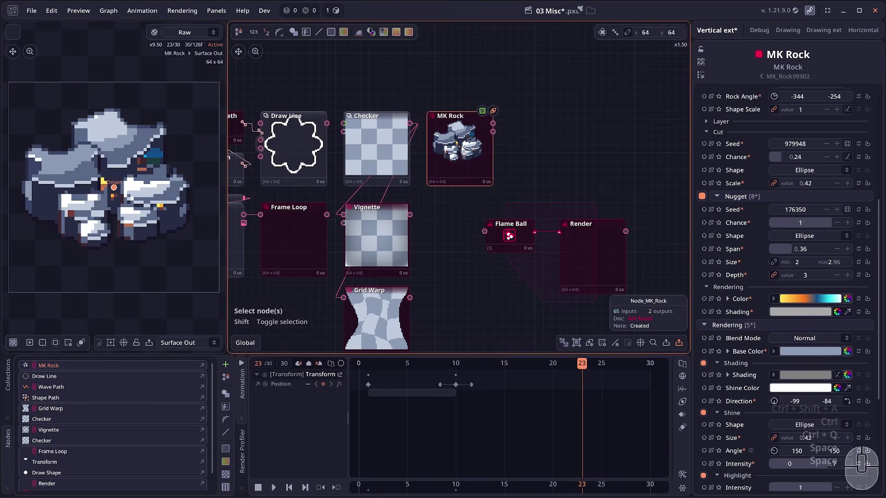
pyautogui.scroll(-1, 749, 220)
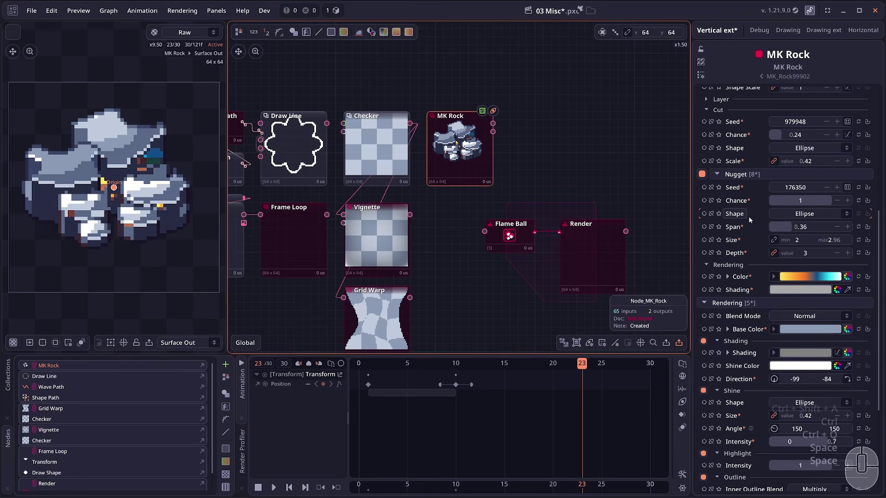
pyautogui.scroll(-1, 749, 219)
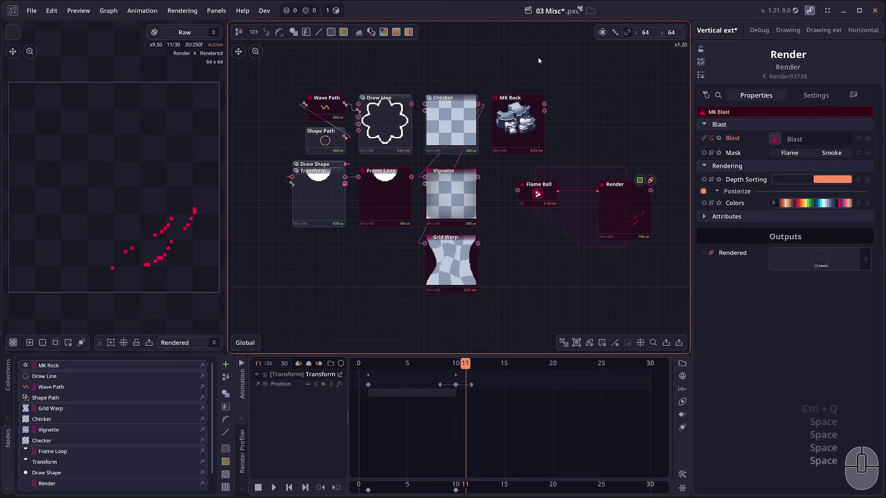
# Step: Open the Notifications and Addons windows and move them apart over the workspace
pyautogui.click(291, 11)
pyautogui.moveTo(247, 105); pyautogui.dragTo(161, 123)
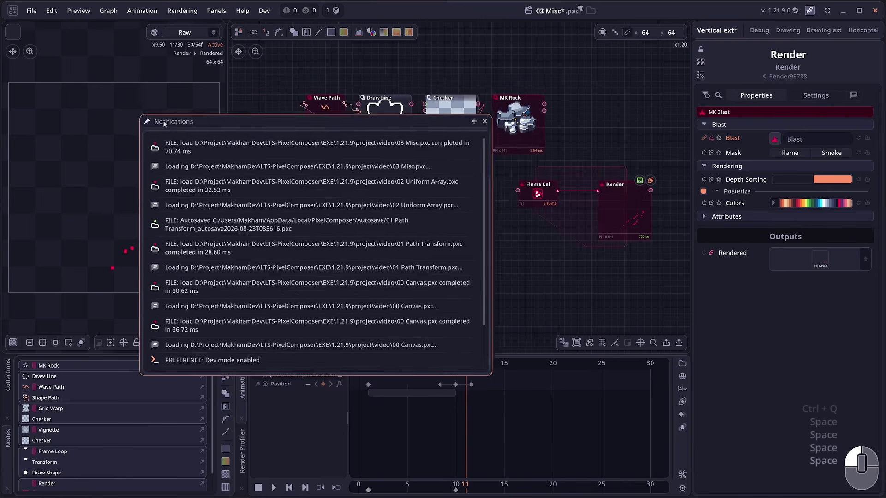
pyautogui.click(336, 11)
pyautogui.moveTo(388, 126); pyautogui.dragTo(671, 214)
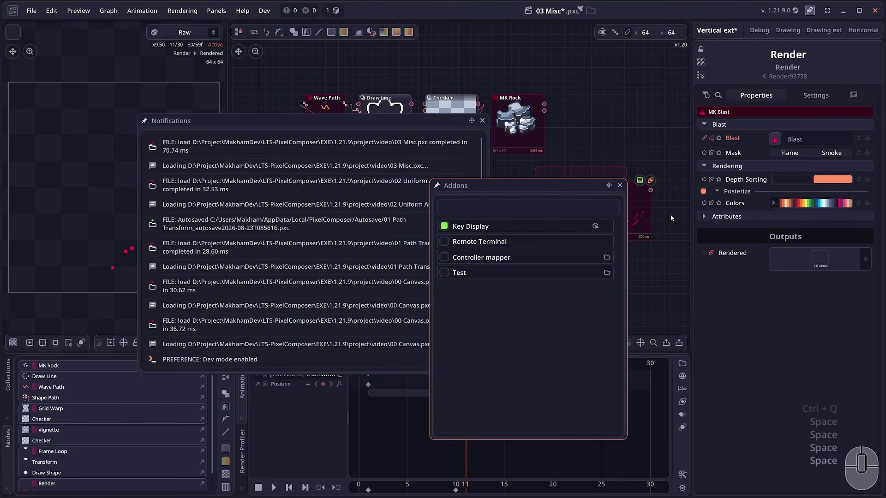
# Step: Dock the Addons and Notifications windows side by side as one window, and move it partly outside the main application window
pyautogui.moveTo(607, 185); pyautogui.dragTo(420, 230)
pyautogui.moveTo(291, 122); pyautogui.dragTo(452, 123)
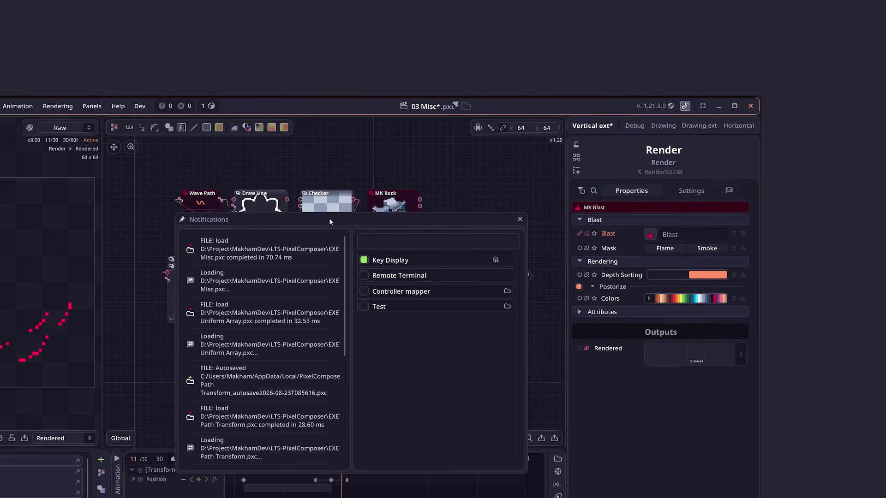
pyautogui.moveTo(328, 219); pyautogui.dragTo(383, 45)
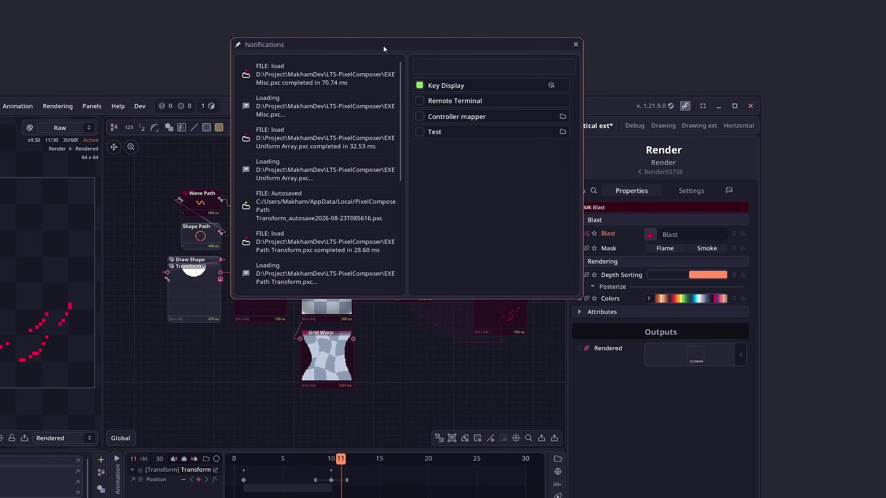
pyautogui.moveTo(383, 46); pyautogui.dragTo(432, 63)
# Step: Open a separate Preview window for the Grid Warp node and move it outside the main application window
pyautogui.rightClick(343, 345)
pyautogui.click(394, 382)
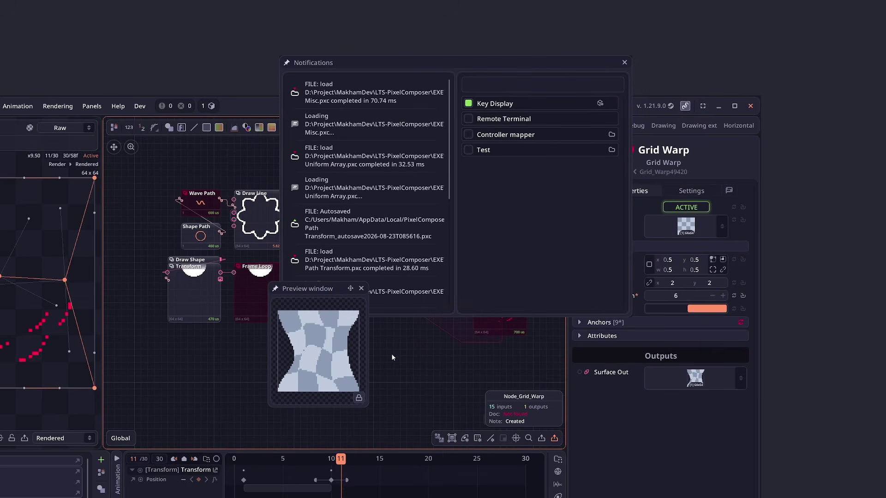
pyautogui.moveTo(325, 292); pyautogui.dragTo(827, 47)
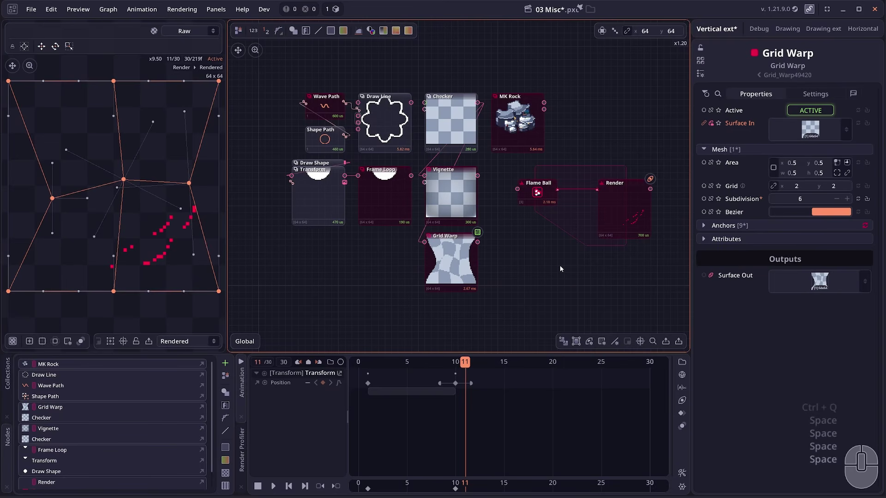
# Step: Open the application's Preferences window
pyautogui.click(33, 9)
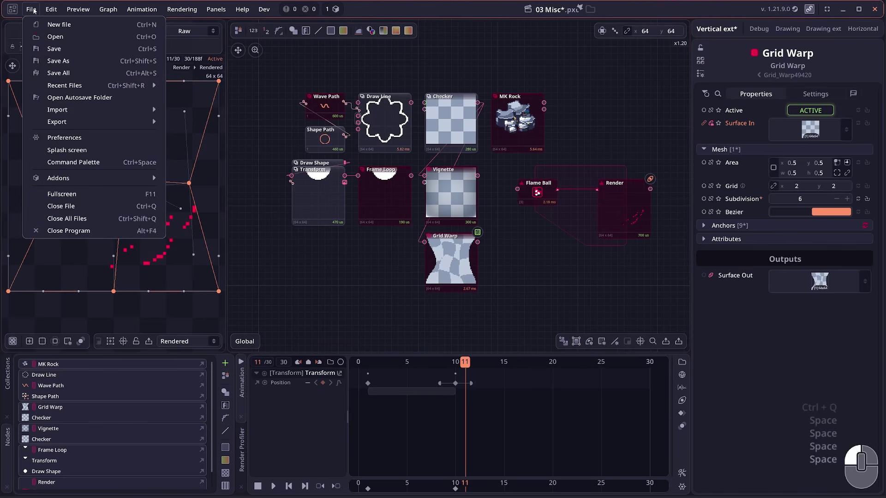
pyautogui.click(54, 137)
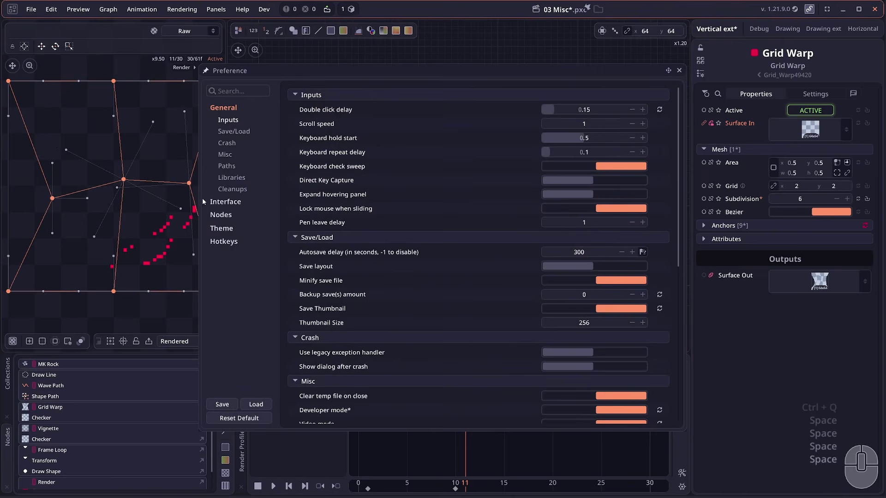
pyautogui.click(206, 202)
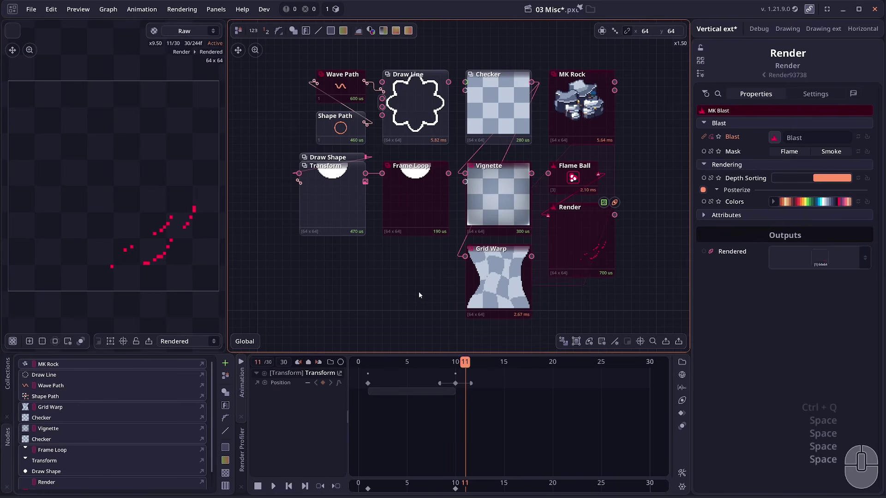
pyautogui.moveTo(419, 291); pyautogui.dragTo(372, 276)
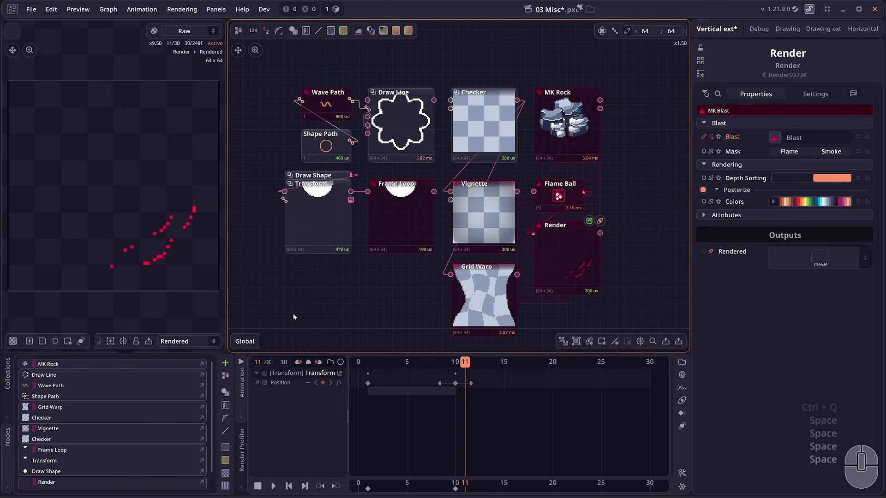
# Step: Open the Preferences window at its Theme settings to review the theme, style and color options
pyautogui.hotkey('ctrl', ',')
pyautogui.click(222, 193)
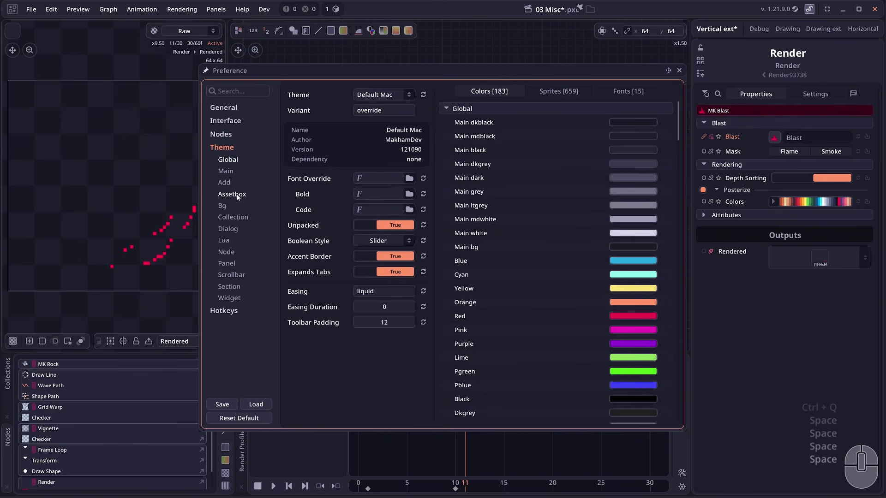
pyautogui.click(380, 102)
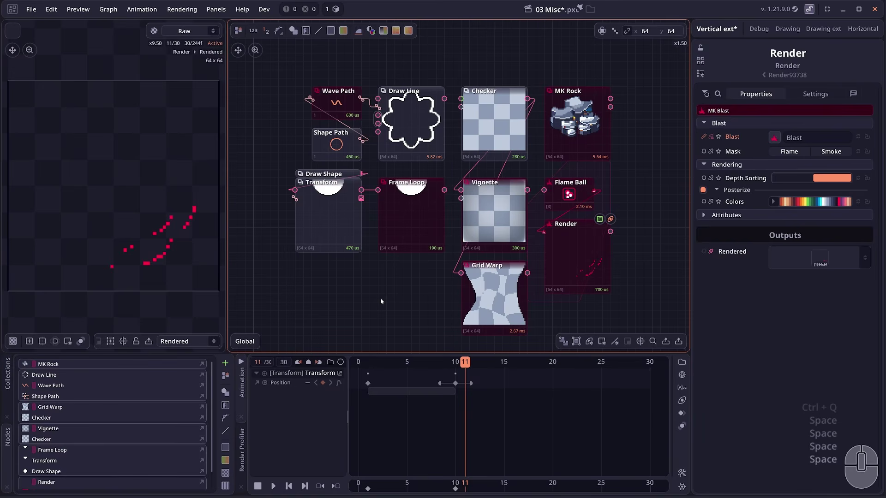
pyautogui.hscroll(1, 383, 300)
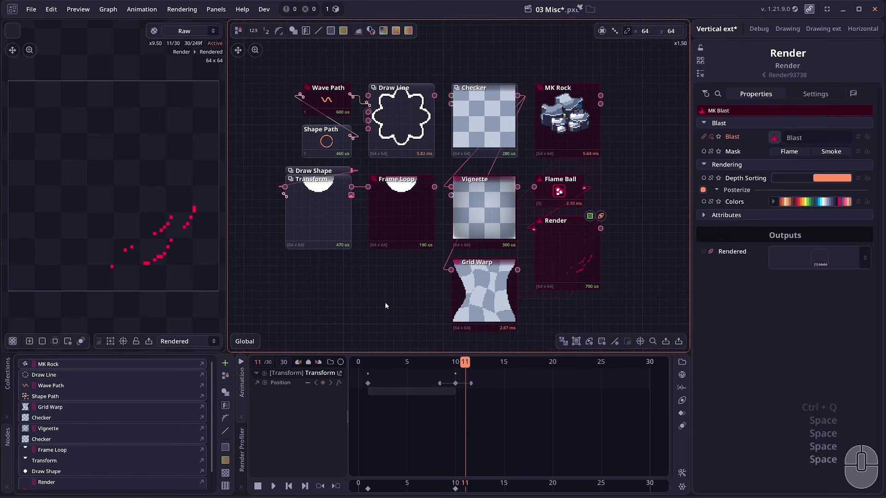
pyautogui.scroll(-1, 378, 295)
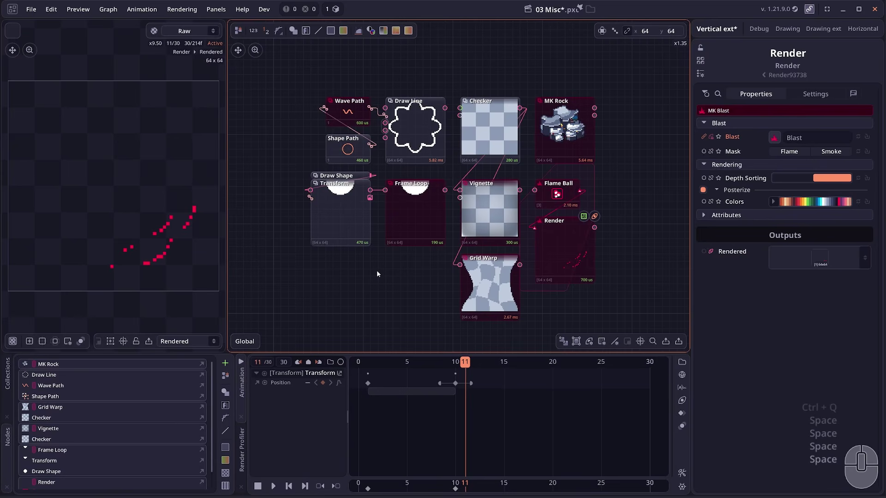
pyautogui.scroll(1, 376, 270)
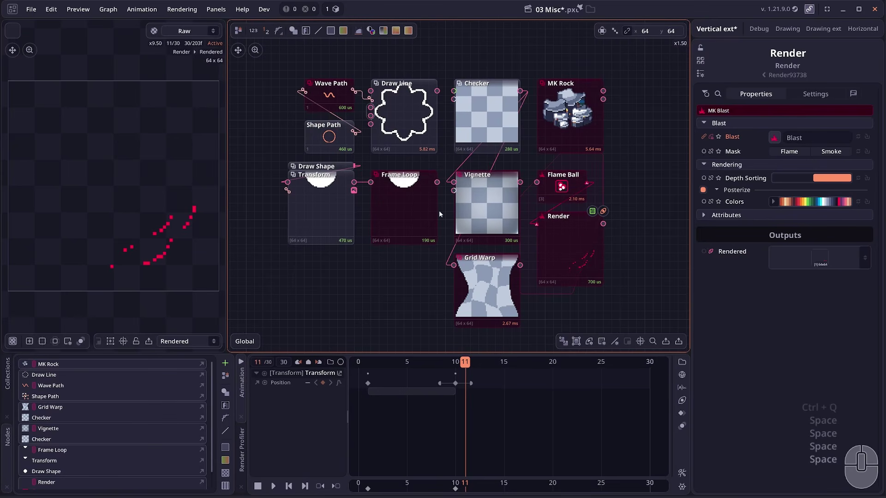
pyautogui.moveTo(399, 268); pyautogui.dragTo(416, 268)
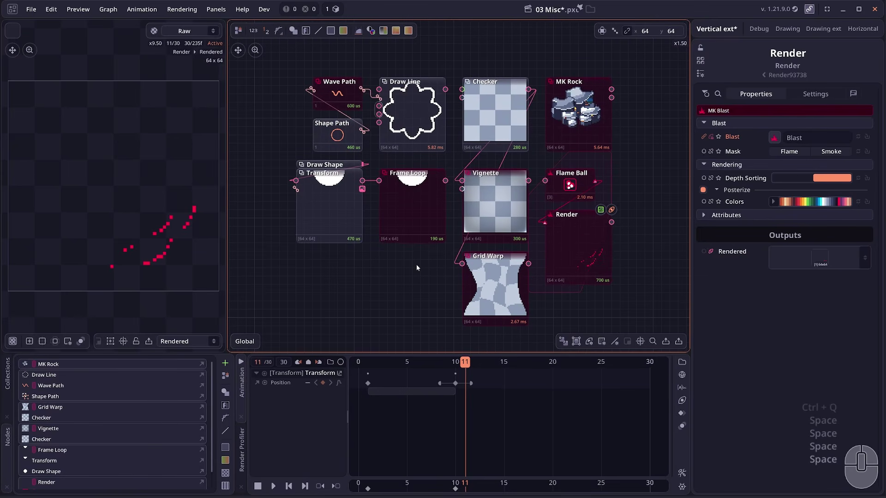
pyautogui.scroll(3, 416, 265)
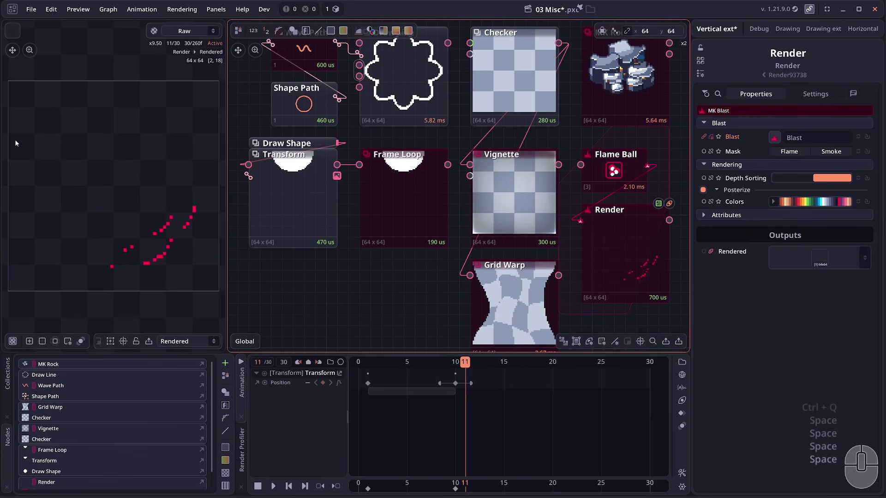
pyautogui.click(76, 9)
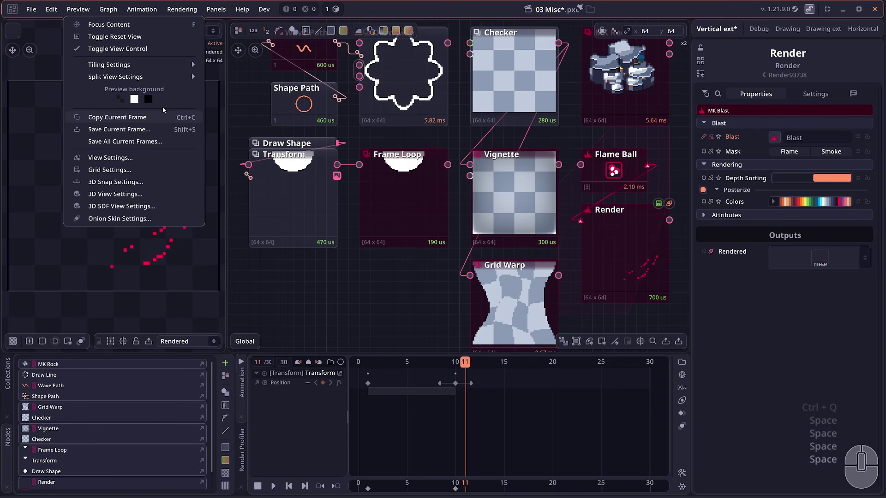
pyautogui.click(330, 300)
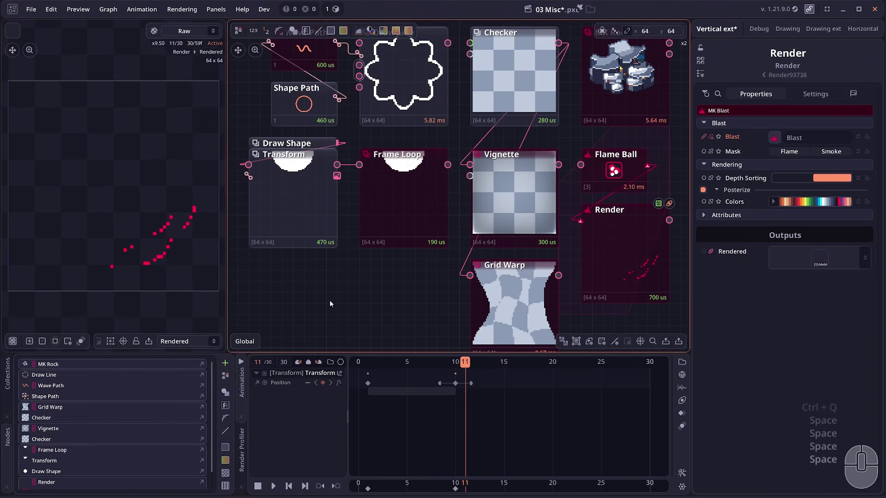
pyautogui.scroll(-1, 330, 300)
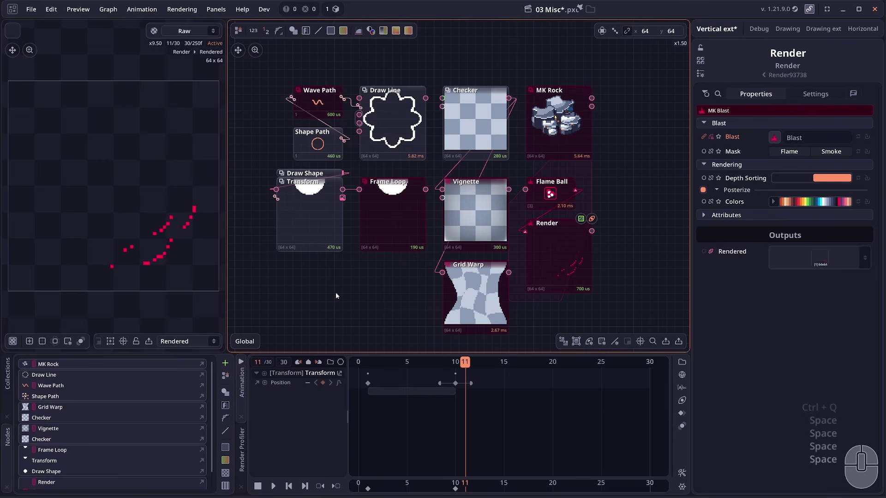
pyautogui.moveTo(336, 292); pyautogui.dragTo(348, 286)
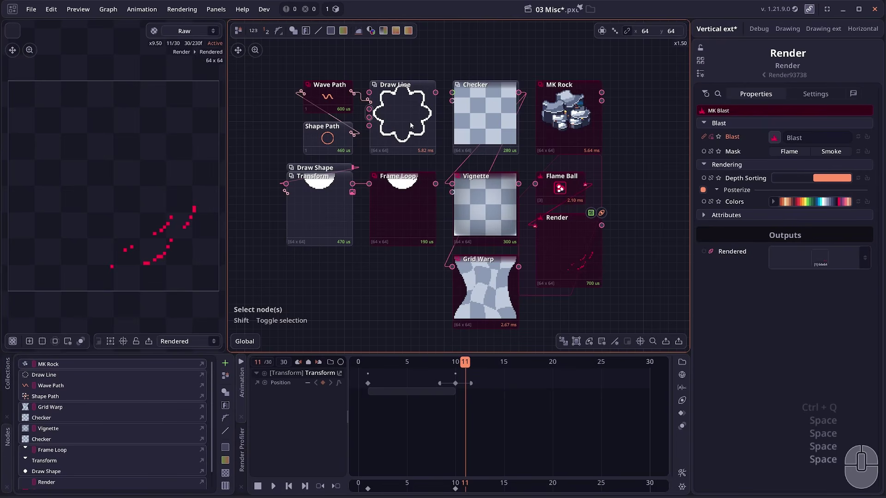
# Step: Switch to the Pixel Composer documentation website and look through the Particle node page, including its node data and property descriptions
pyautogui.click(402, 148)
pyautogui.press('F1')
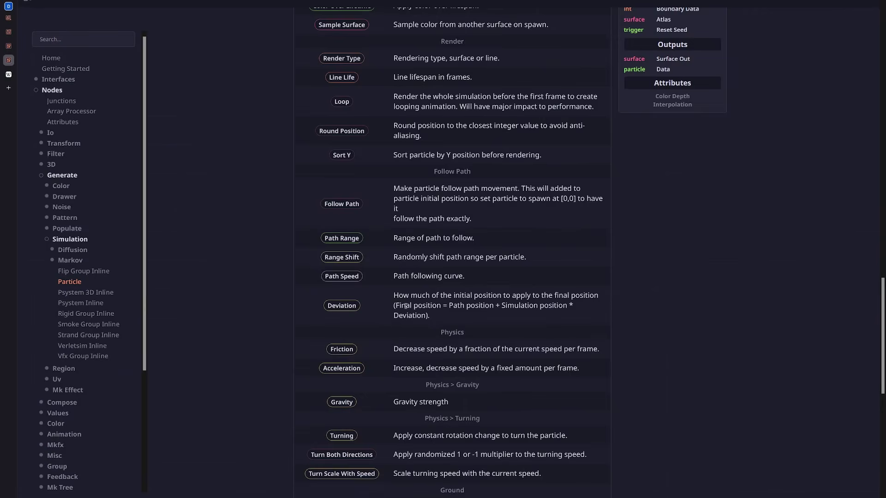
pyautogui.scroll(15, 392, 300)
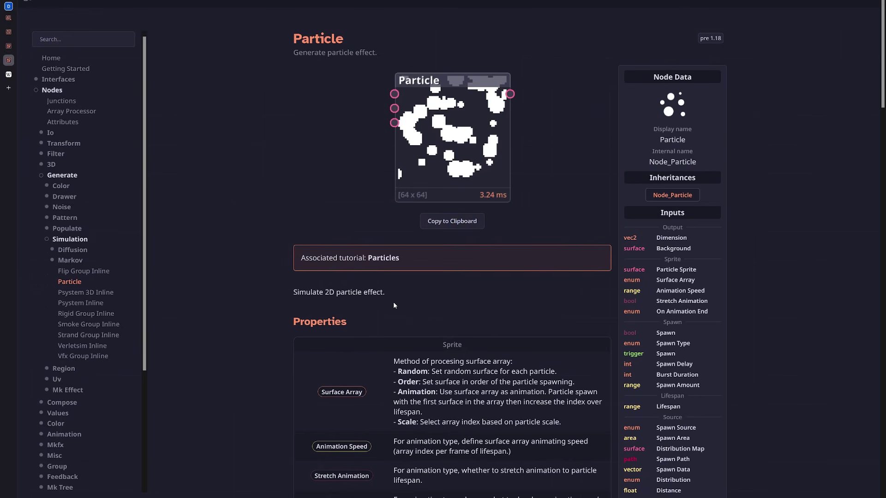
pyautogui.scroll(-2, 712, 193)
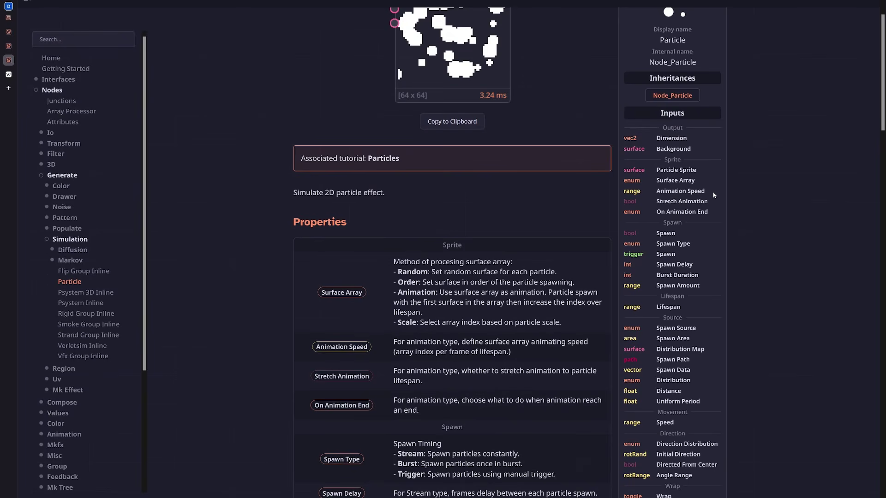
pyautogui.scroll(2, 269, 238)
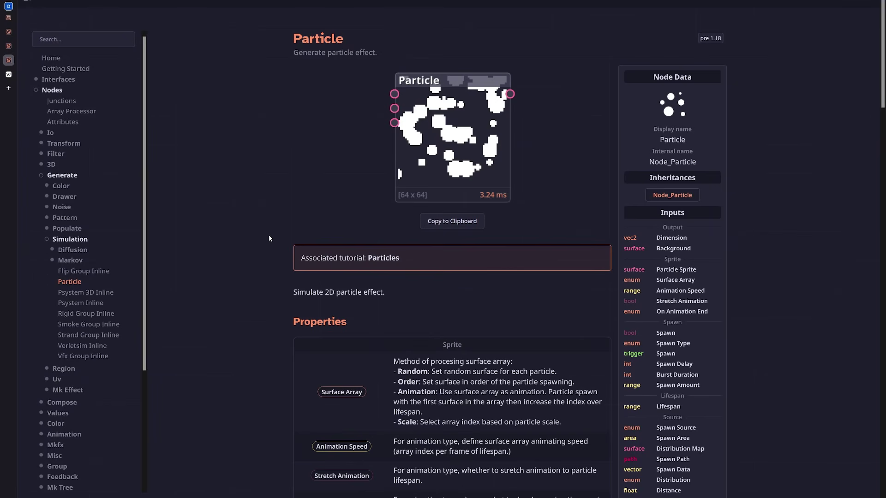
pyautogui.scroll(-2, 271, 229)
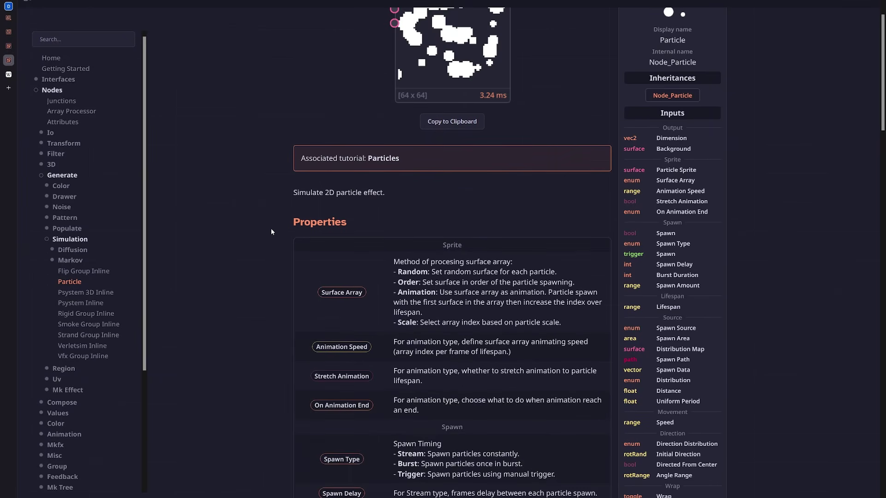
pyautogui.scroll(-20, 749, 427)
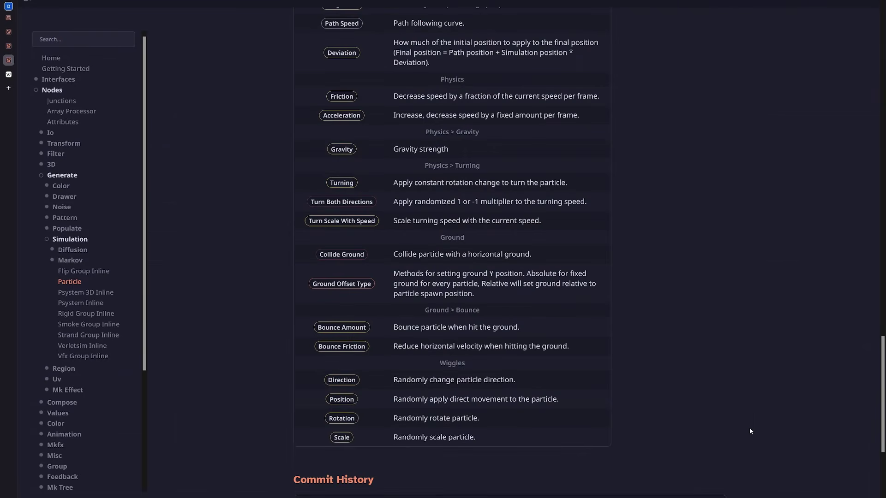
pyautogui.scroll(8, 747, 397)
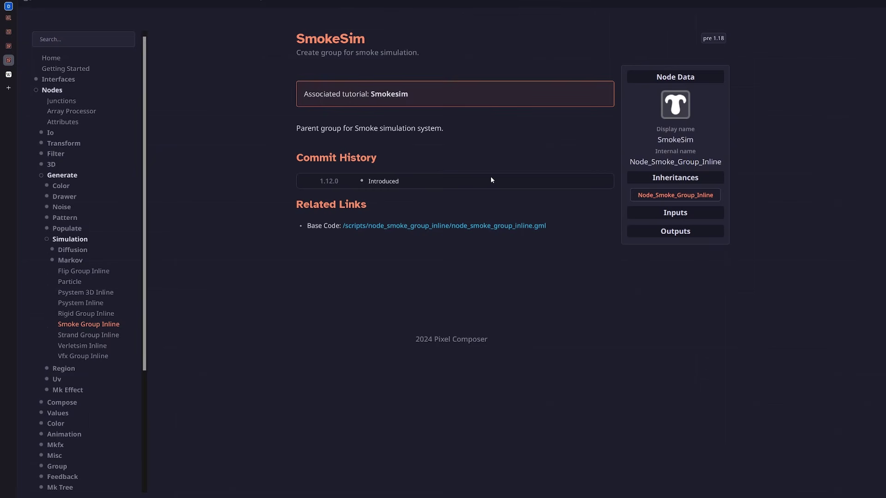
# Step: Open the Diffuse node's documentation page under Simulation > Diffusion and review its properties, commit history and related links
pyautogui.click(74, 250)
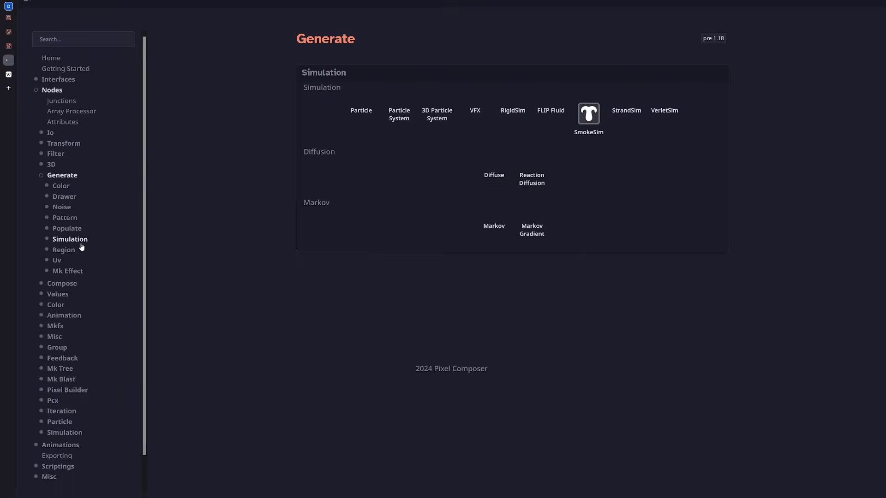
pyautogui.scroll(-4, 273, 202)
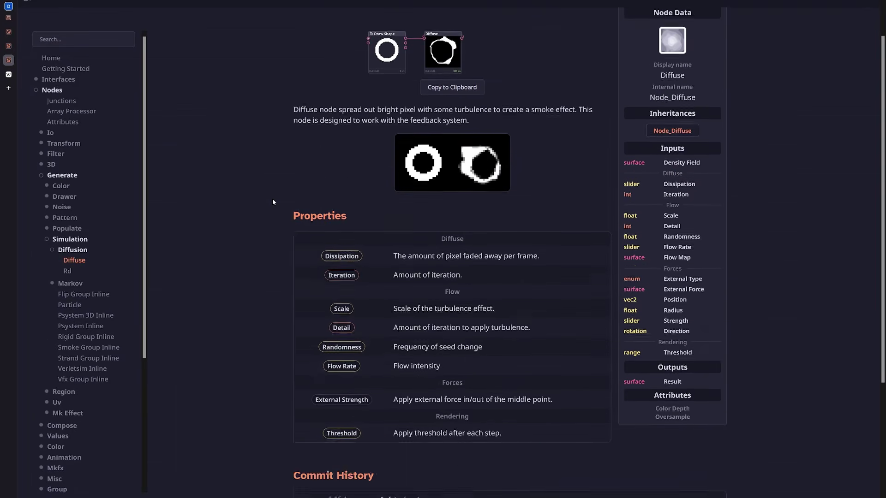
pyautogui.scroll(4, 272, 202)
pyautogui.scroll(-2, 310, 329)
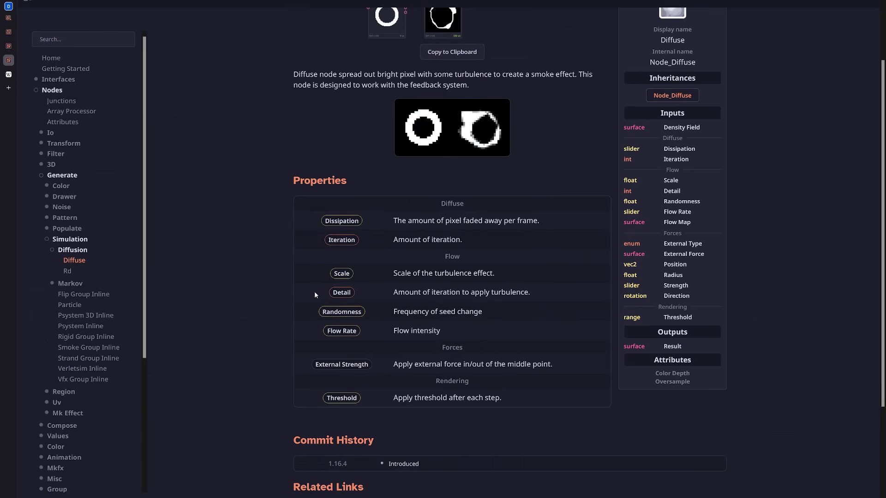
pyautogui.scroll(-2, 314, 291)
pyautogui.scroll(-2, 84, 327)
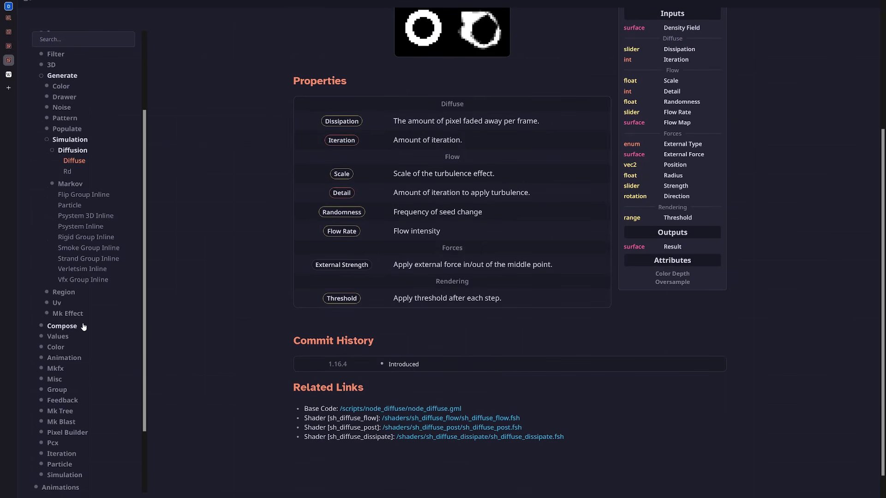